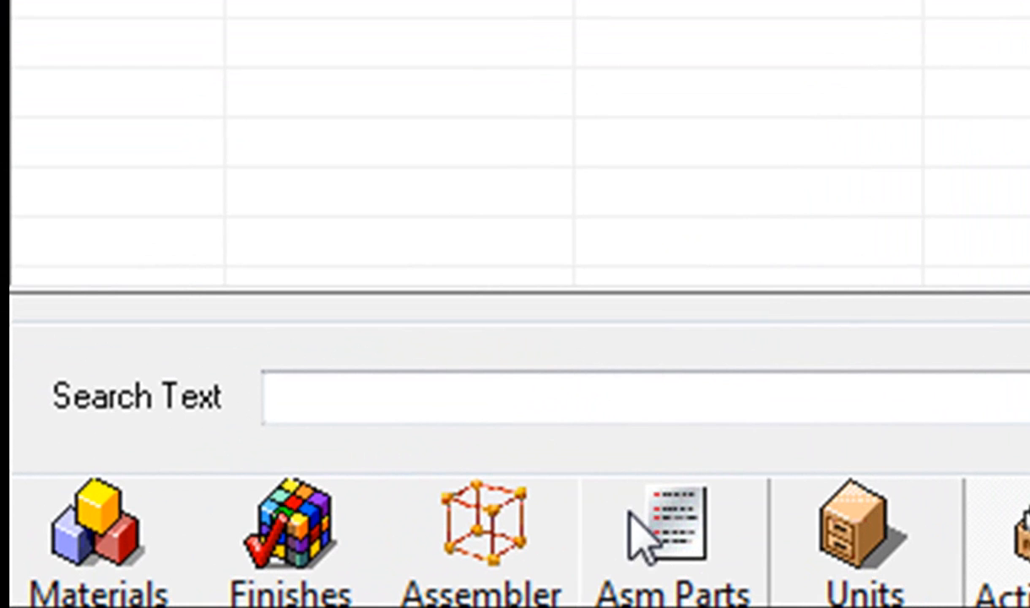
Open the list of global variables for the assembler templates.
click(483, 532)
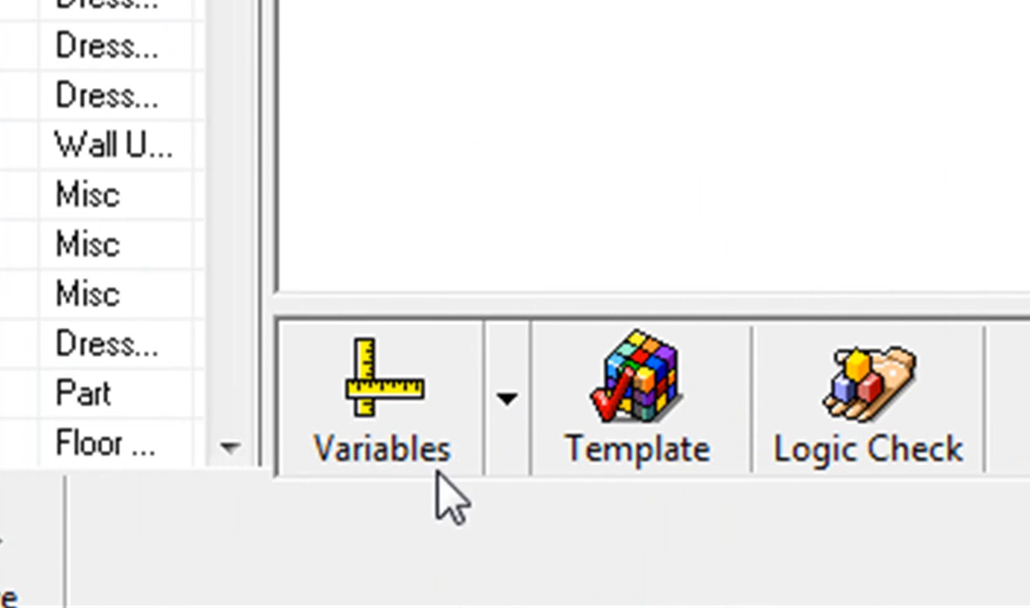
click(509, 399)
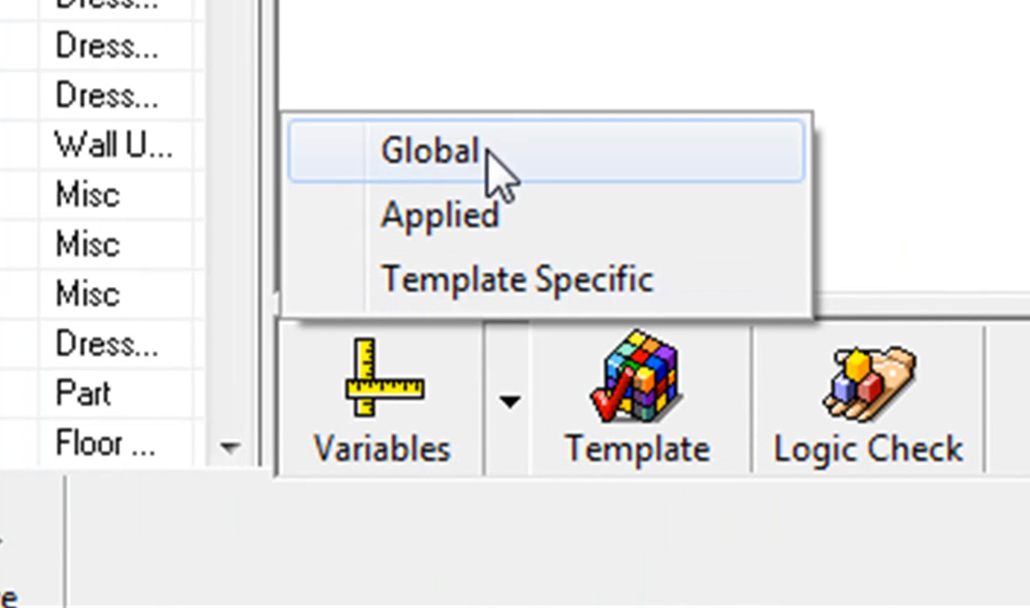
click(581, 176)
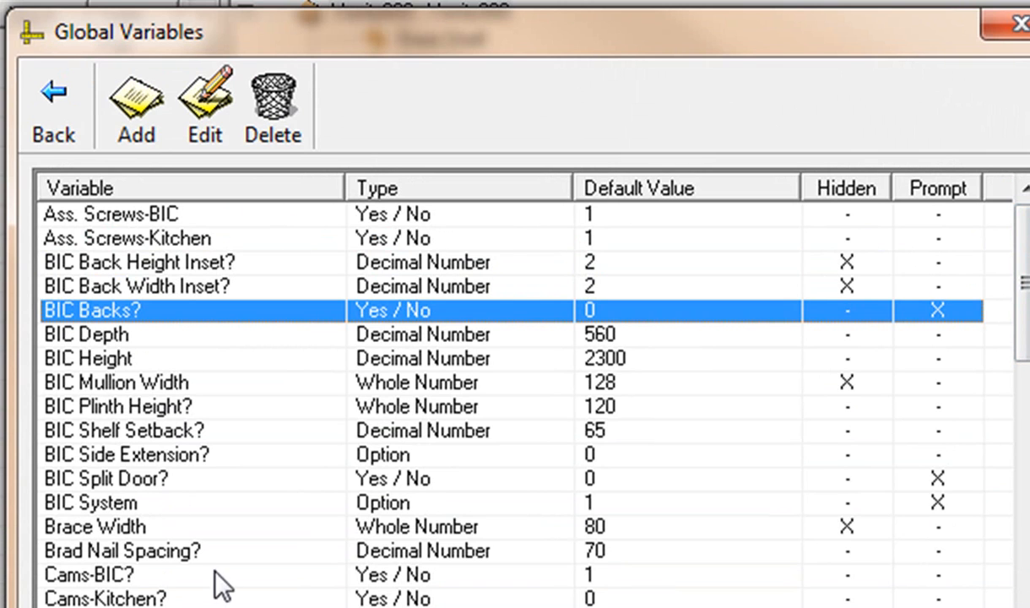
Try changing the default value of the BIC Backs? global variable to 1, then cancel the edit.
click(118, 336)
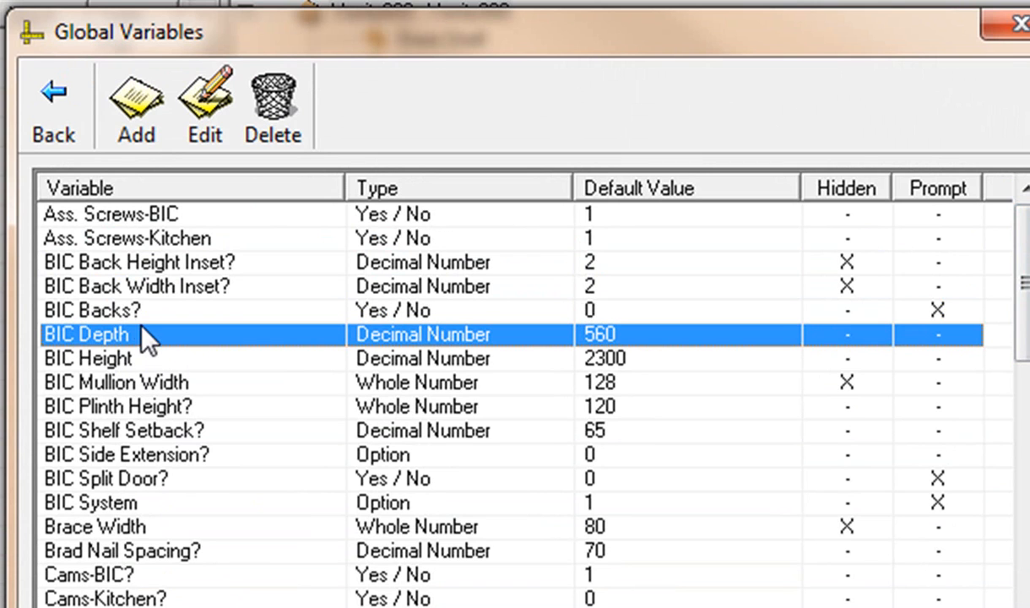
click(125, 309)
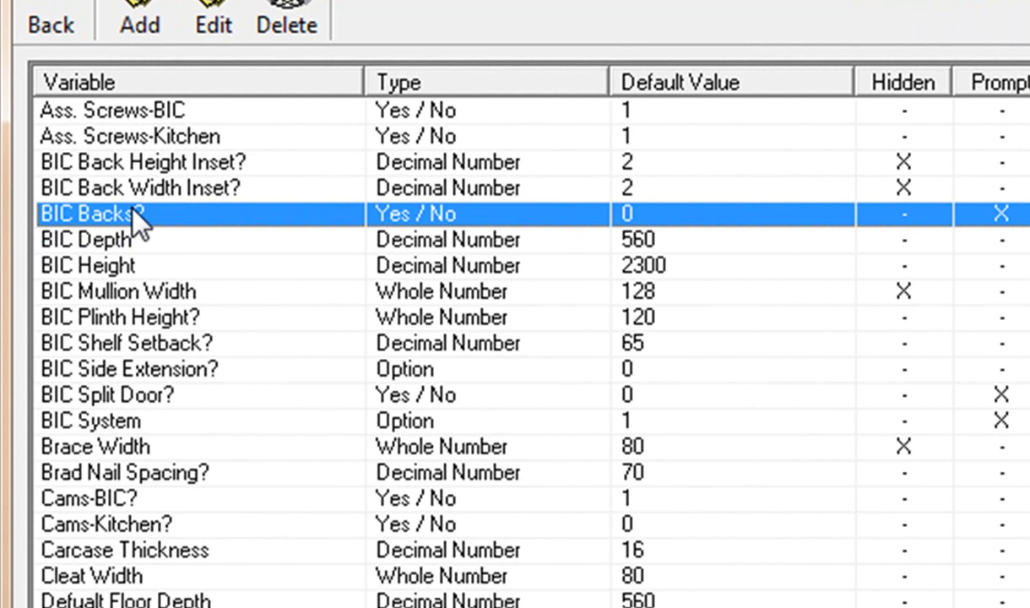
click(222, 2)
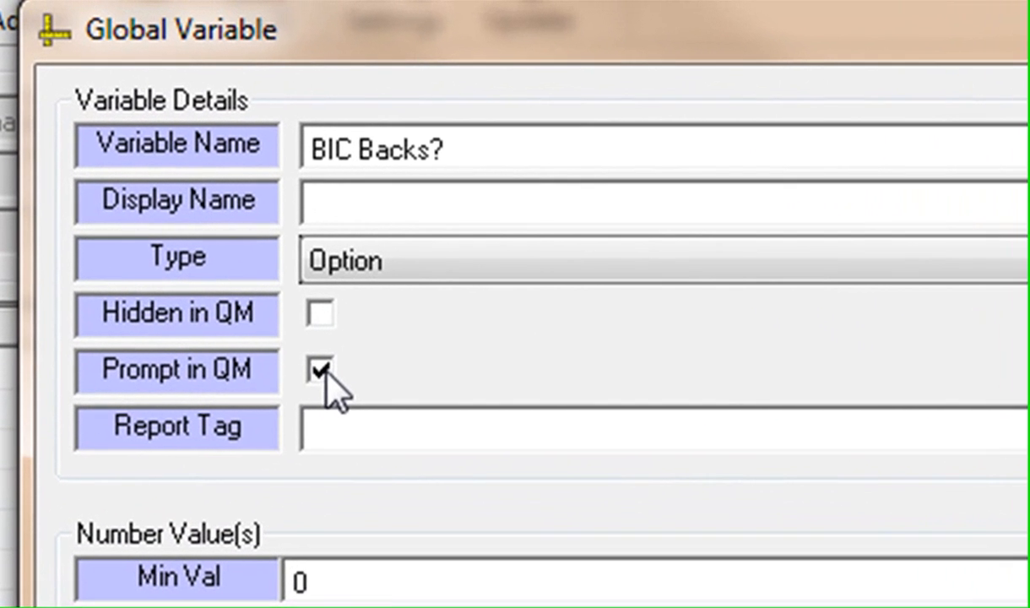
click(177, 203)
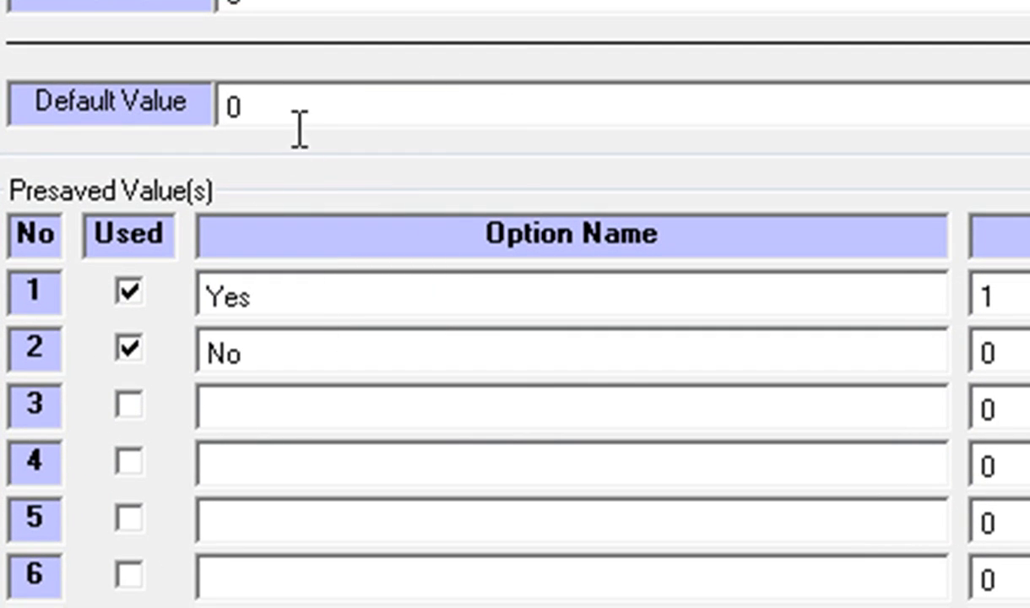
double_click(237, 101)
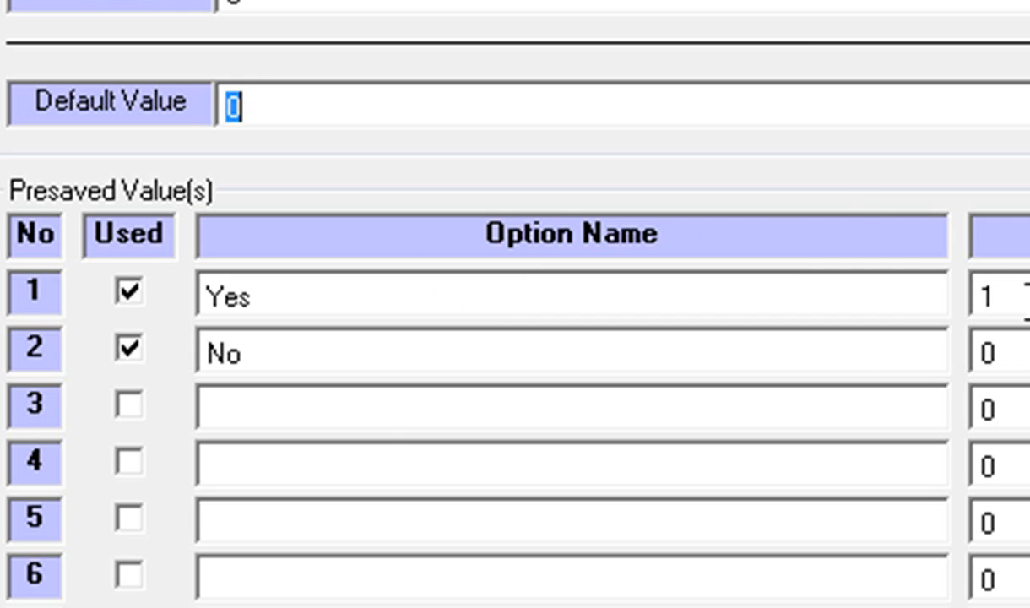
text(1)
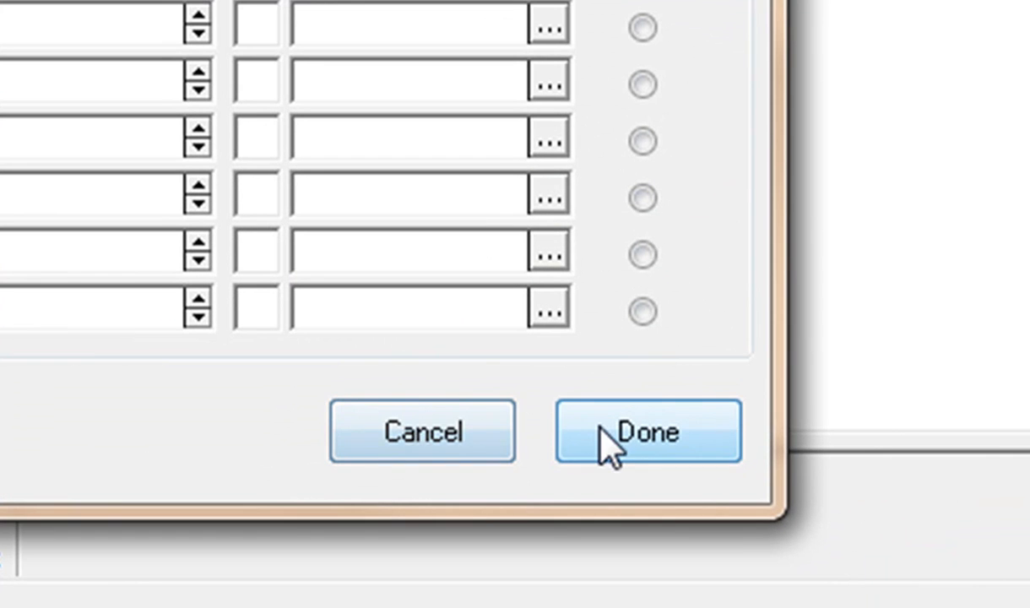
click(459, 447)
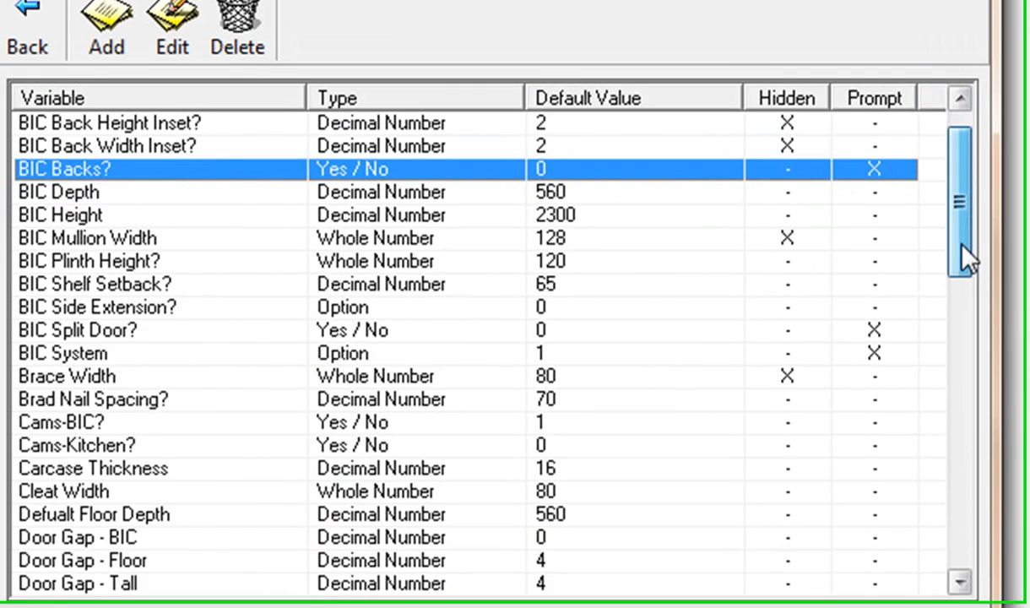
Try setting the default and first presaved value of Floor Unit Depth to 565, then cancel the edit.
mouse_move(968, 257)
mouse_down()
mouse_move(984, 463)
mouse_move(986, 435)
mouse_up()
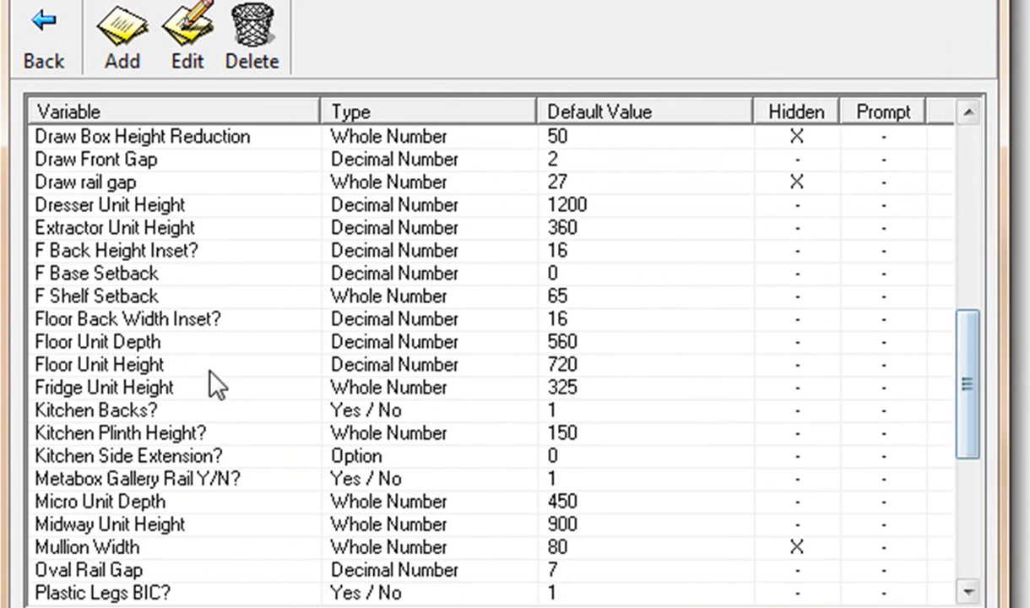
click(91, 336)
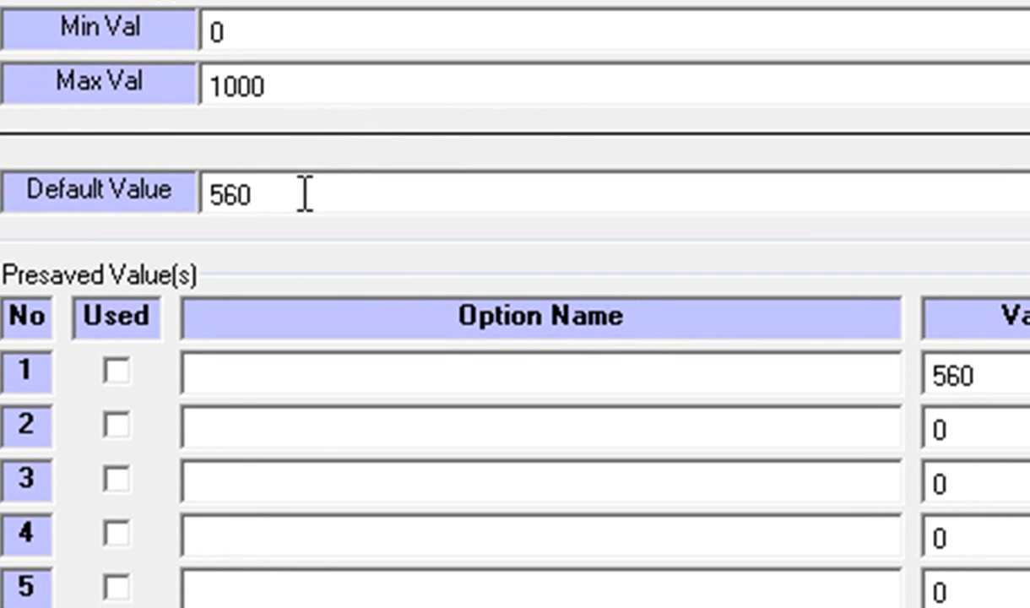
double_click(305, 195)
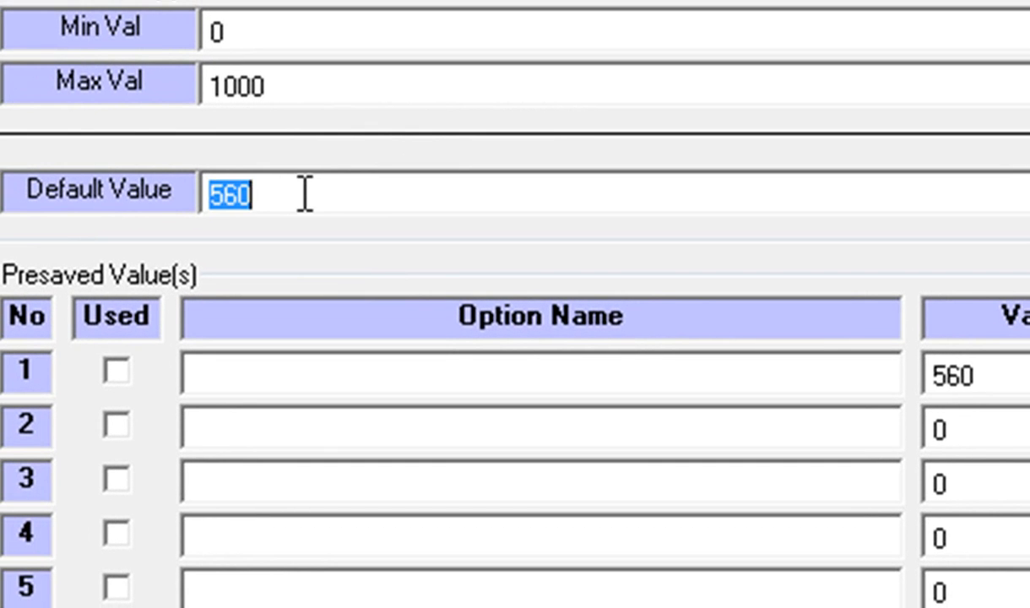
text(5654)
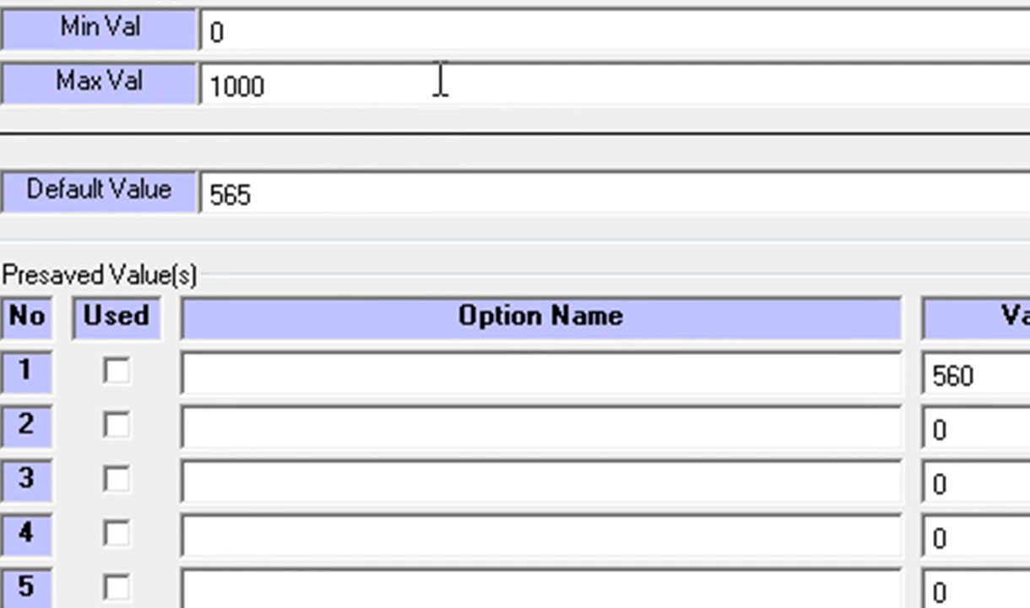
double_click(985, 374)
text(565)
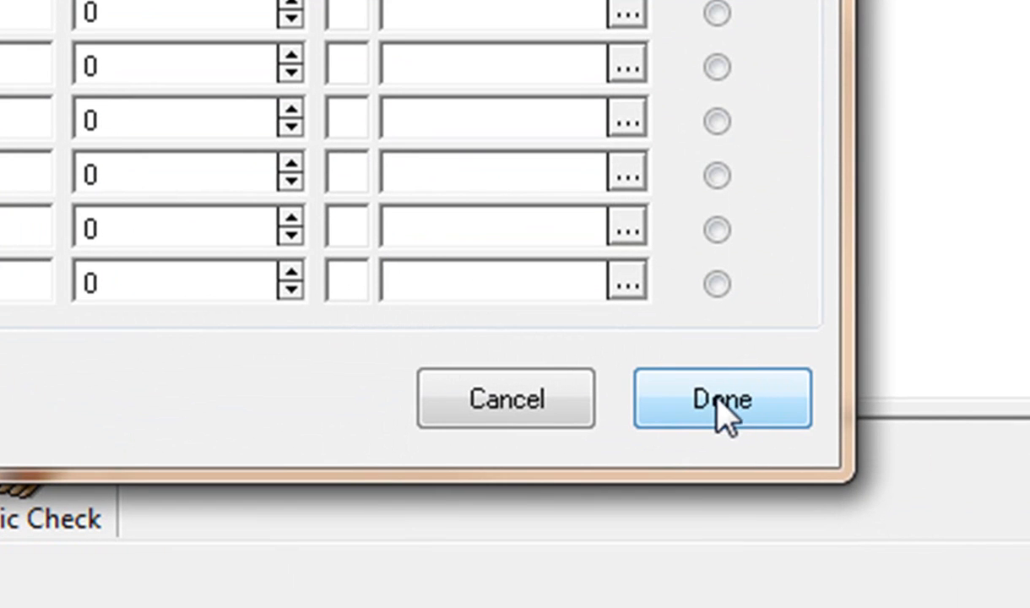
click(544, 405)
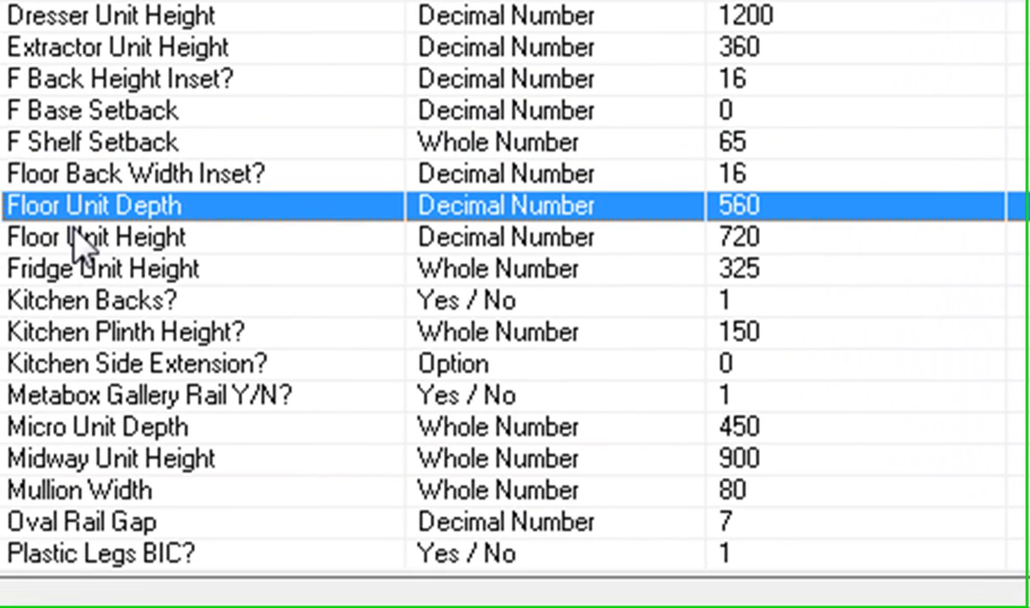
Try setting the first presaved value and the default value of Floor Unit Height to 750.
click(85, 243)
double_click(78, 232)
drag(853, 244, 644, 254)
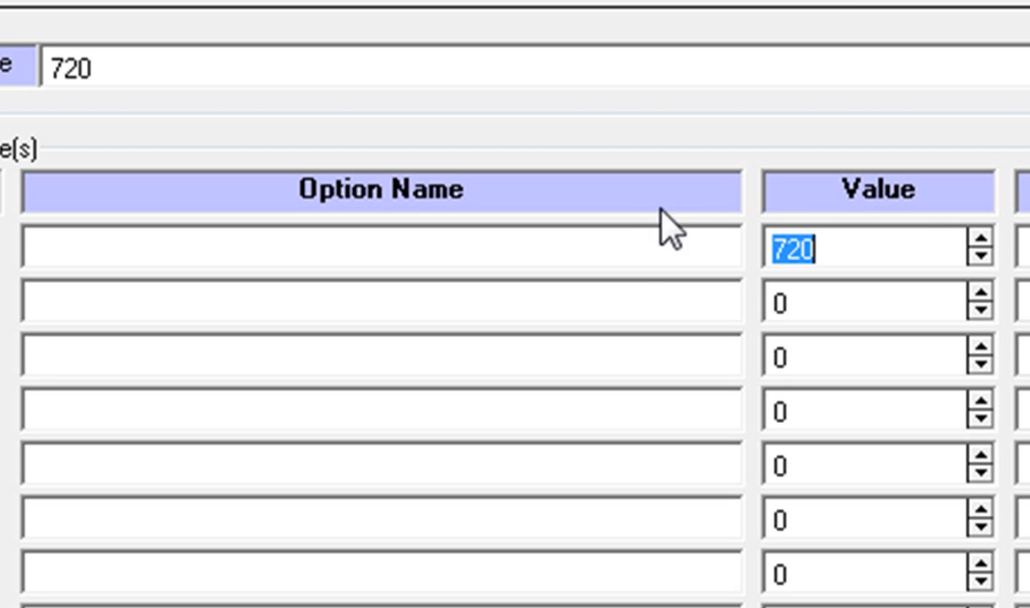
text(750)
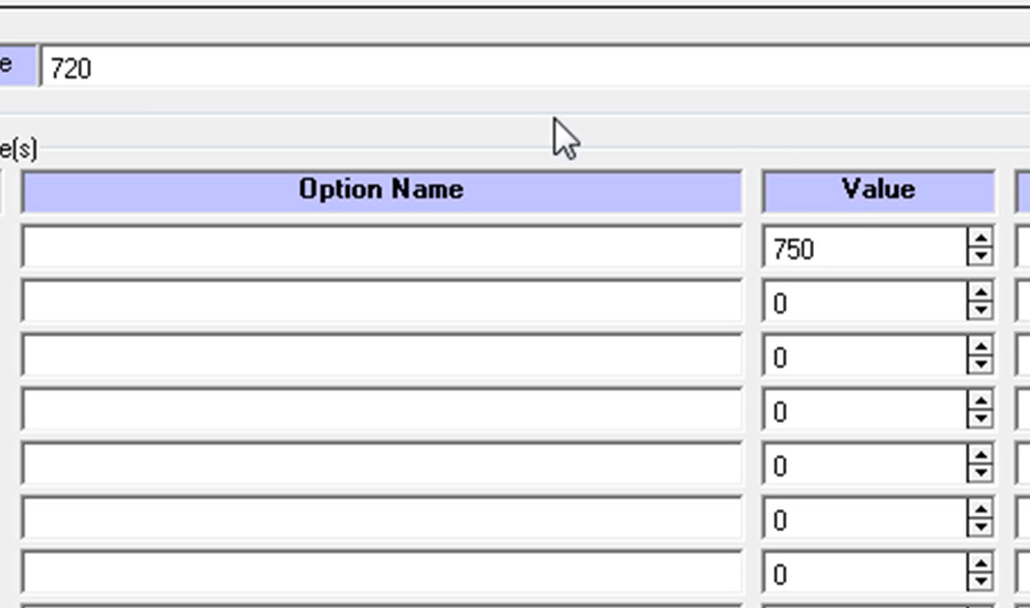
drag(106, 69, 66, 41)
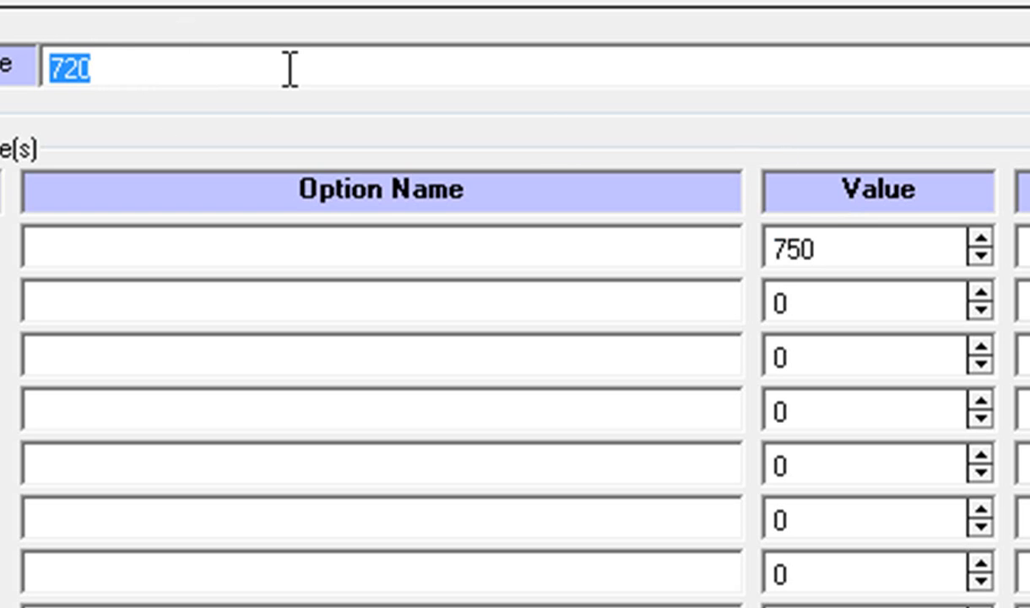
text(750)
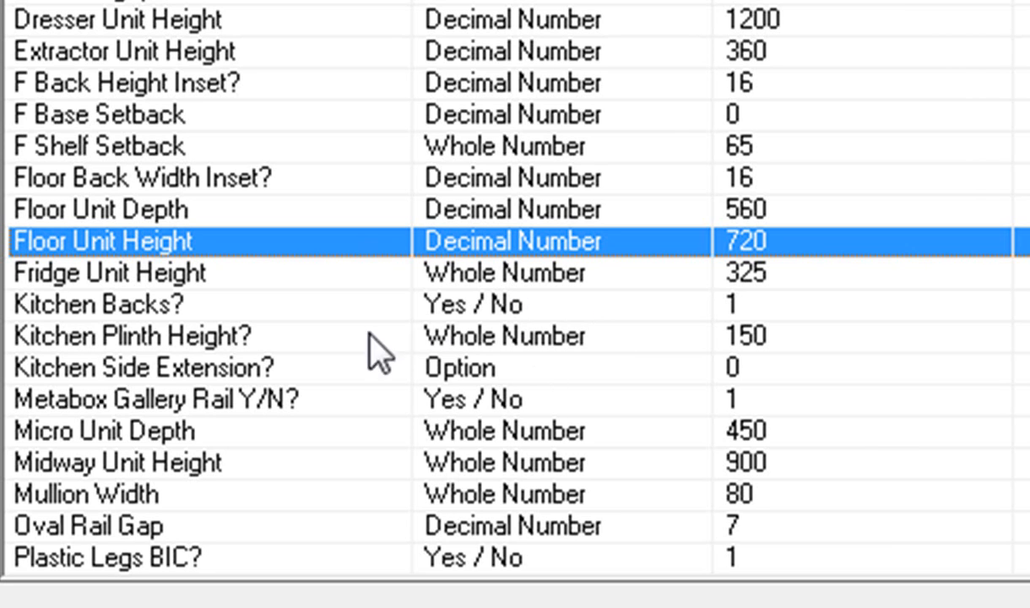
Review the Kitchen Plinth Height?, Micro Unit Depth and Midway Unit Height variables and the remaining entries down to the wall unit variables.
click(120, 338)
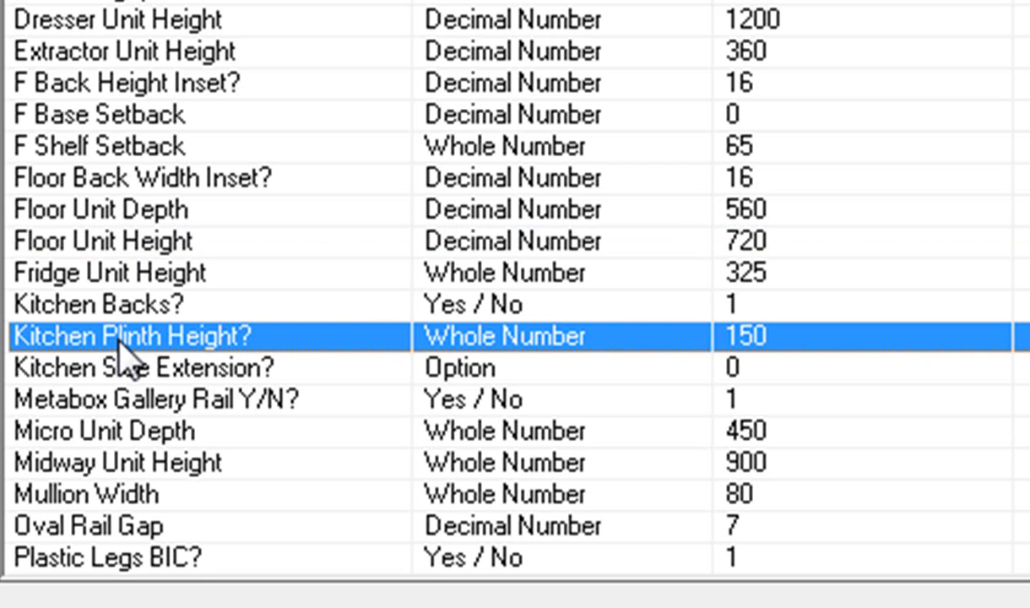
click(186, 431)
click(170, 466)
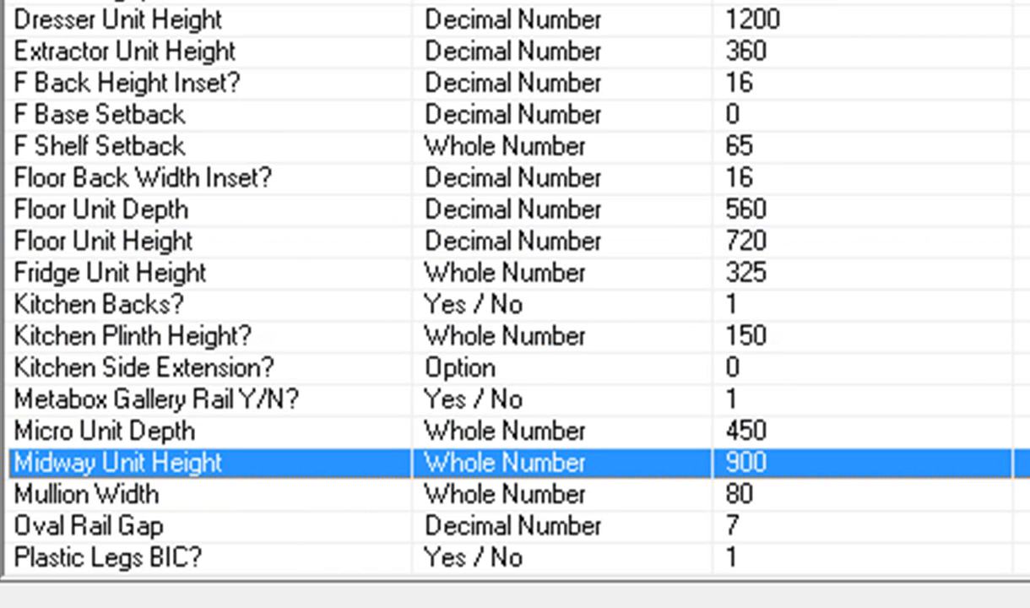
scroll(494, 271, down, 2)
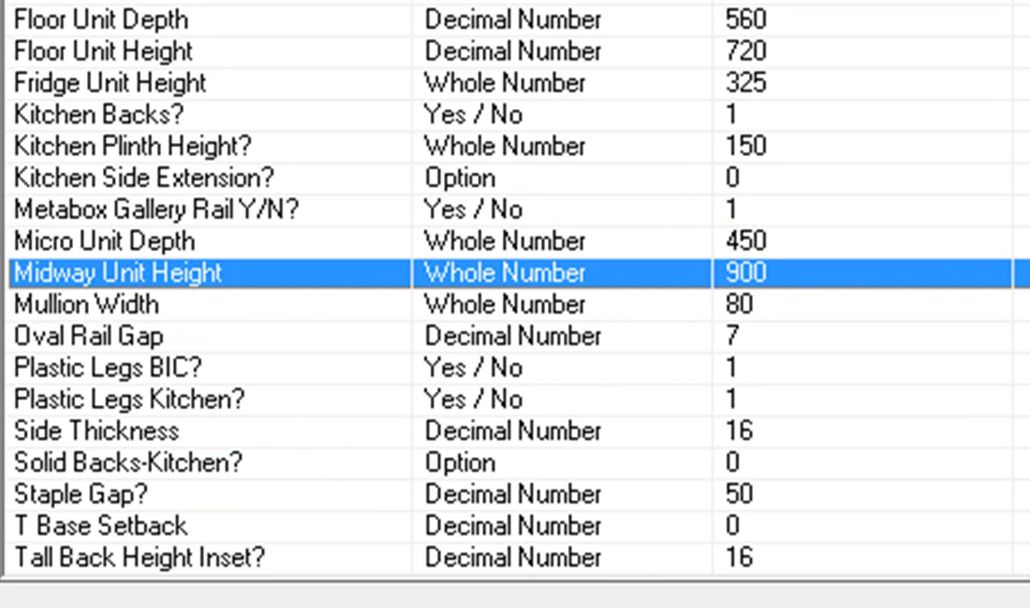
scroll(515, 288, down, 2)
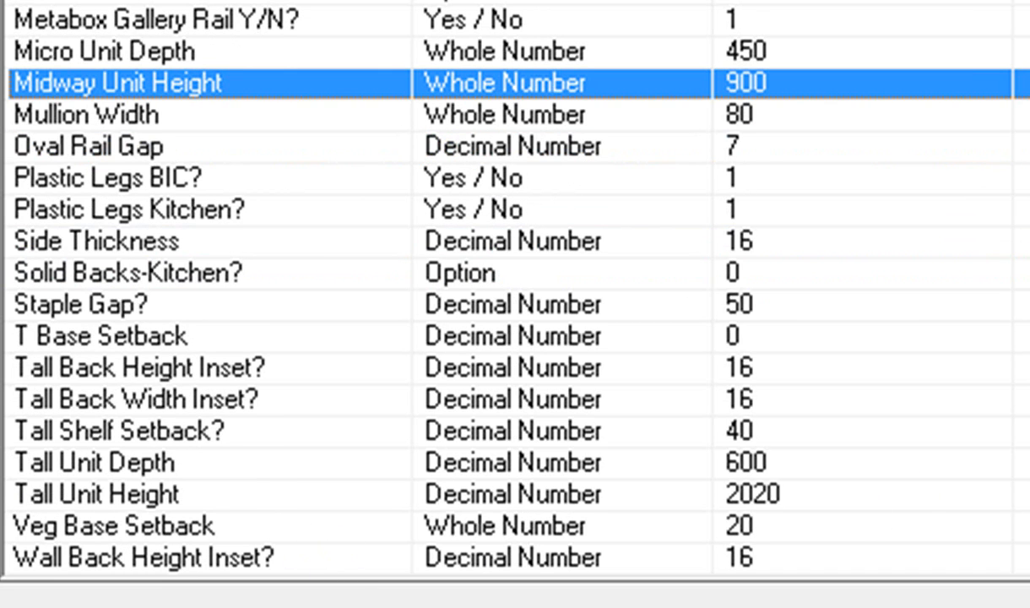
scroll(515, 287, down, 2)
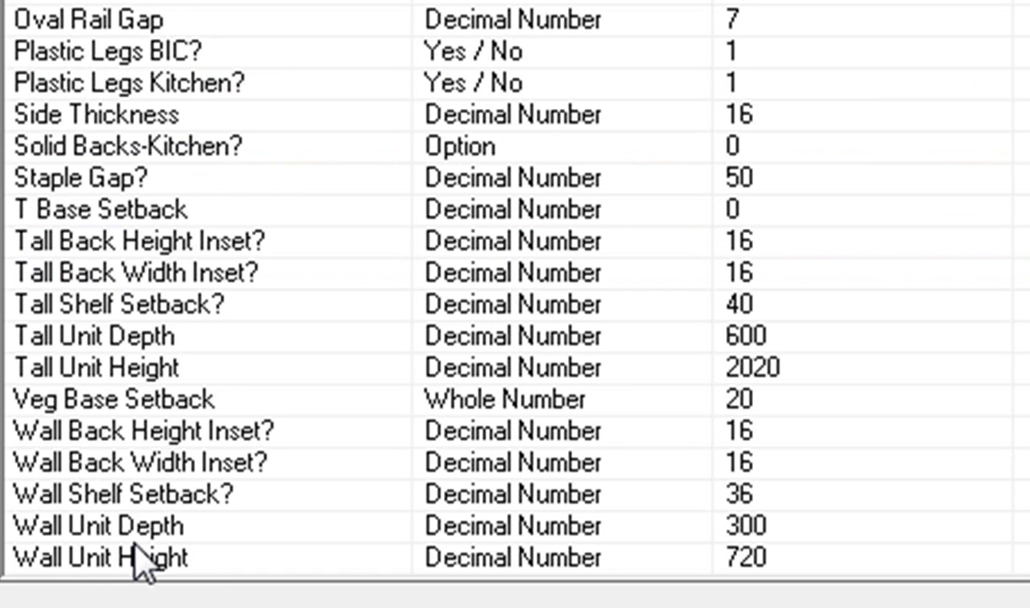
Set the default value of Tall Unit Depth to 560 and replace its first presaved value.
click(80, 317)
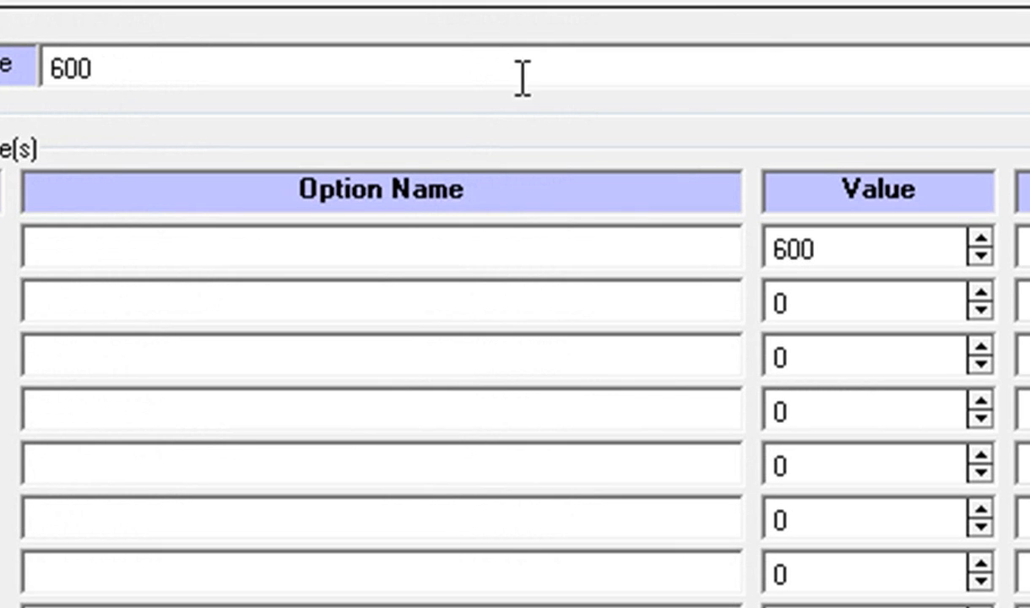
drag(127, 69, 10, 62)
text(560)
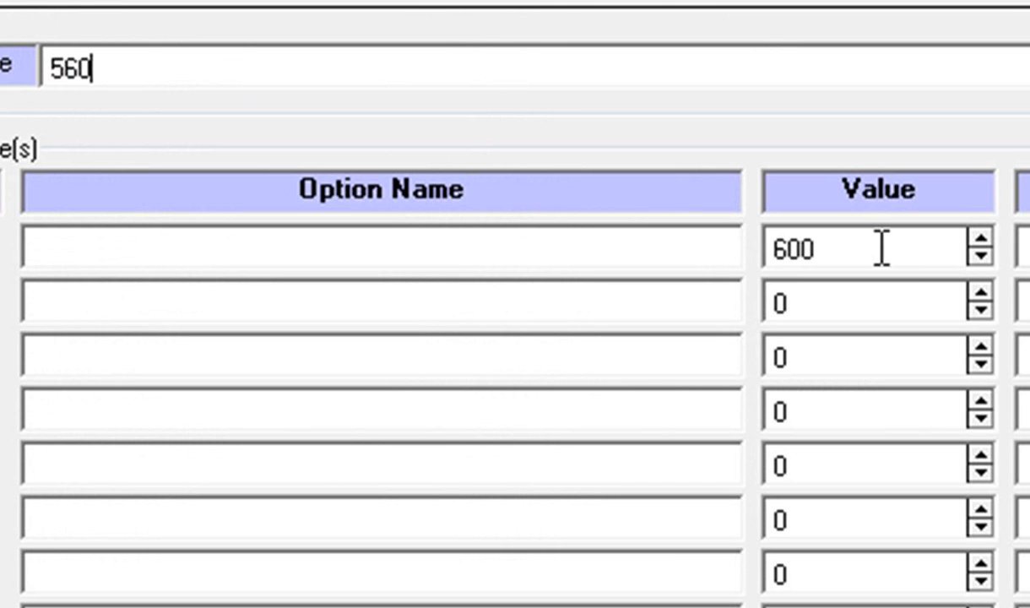
drag(906, 260, 736, 247)
text(56)
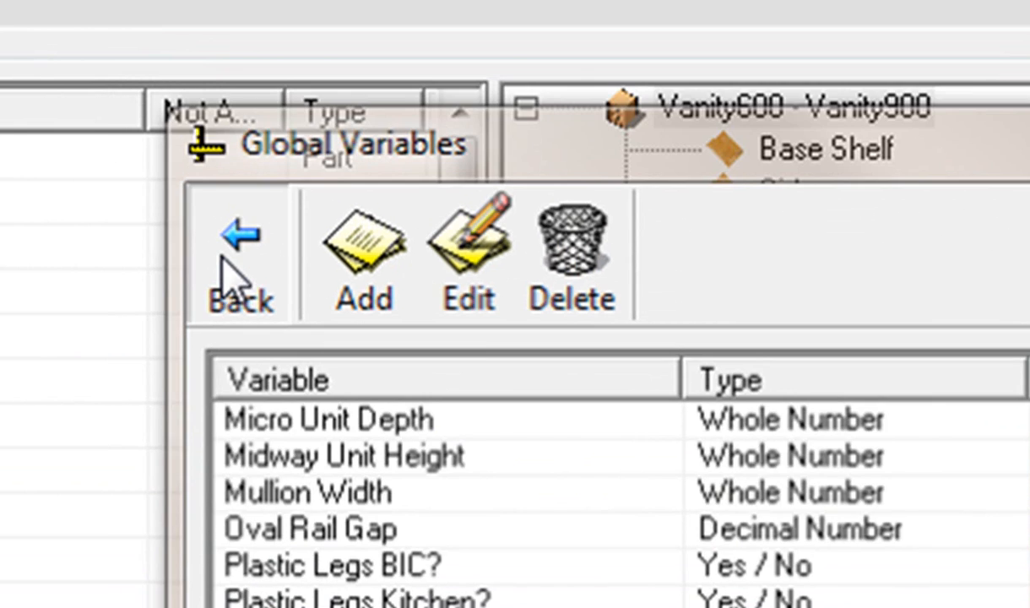
Close the global variables list, then request the Quote Master database update and decline it.
click(232, 274)
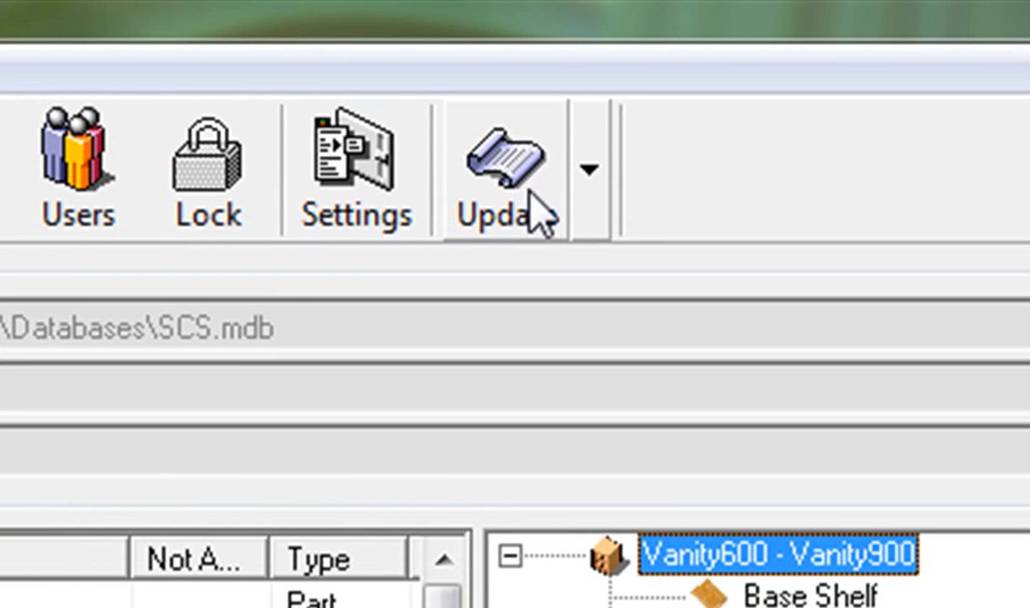
click(530, 193)
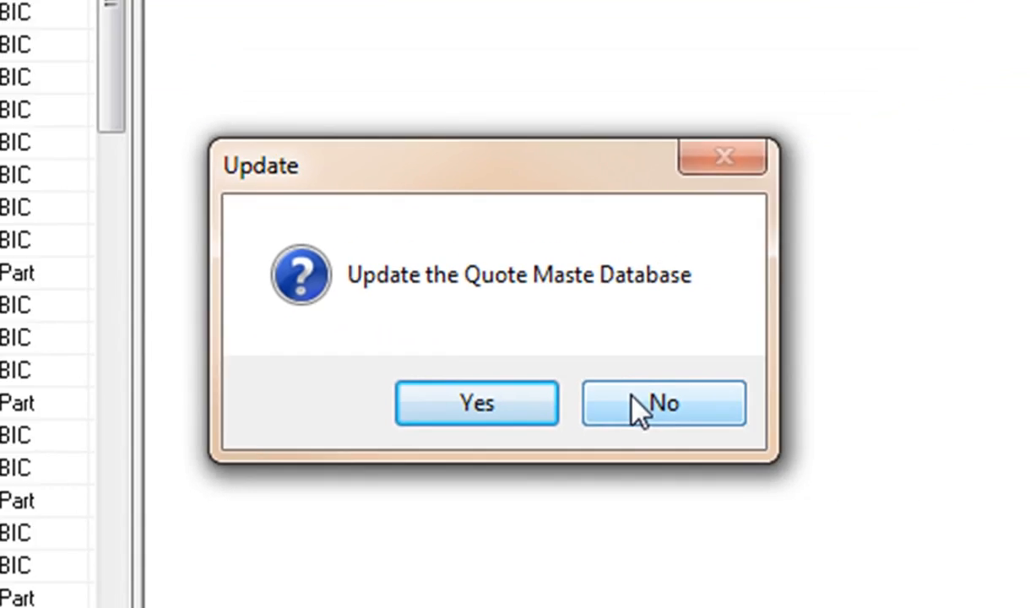
click(675, 429)
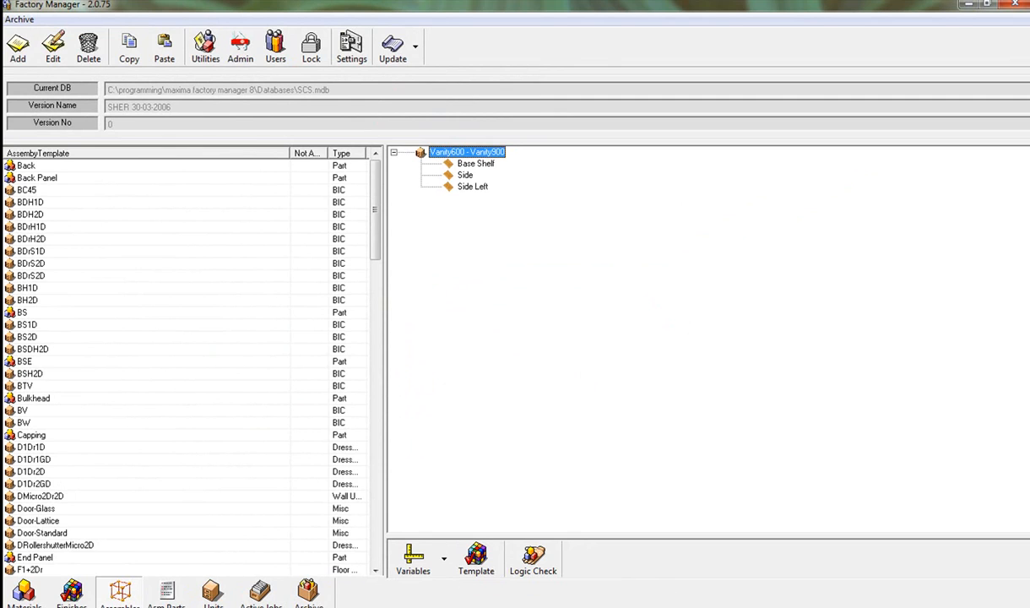